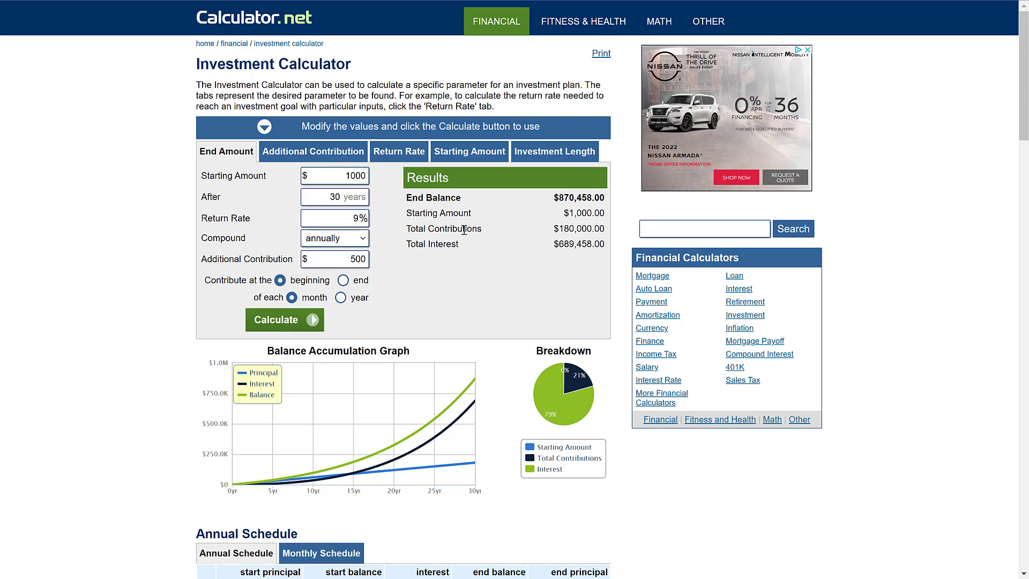
Step: Highlight the $870,458.00 ending balance figure on the Dividend Calculator
mouse_move(554, 198)
left_mouse_down()
mouse_move(607, 200)
mouse_move(556, 200)
left_mouse_up()
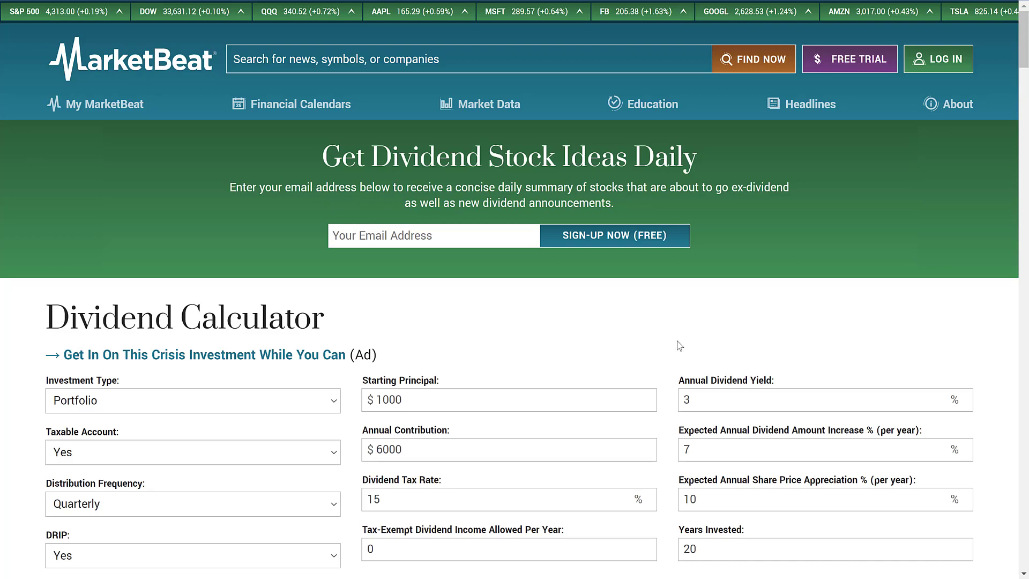
scroll(688, 333, "down", 2)
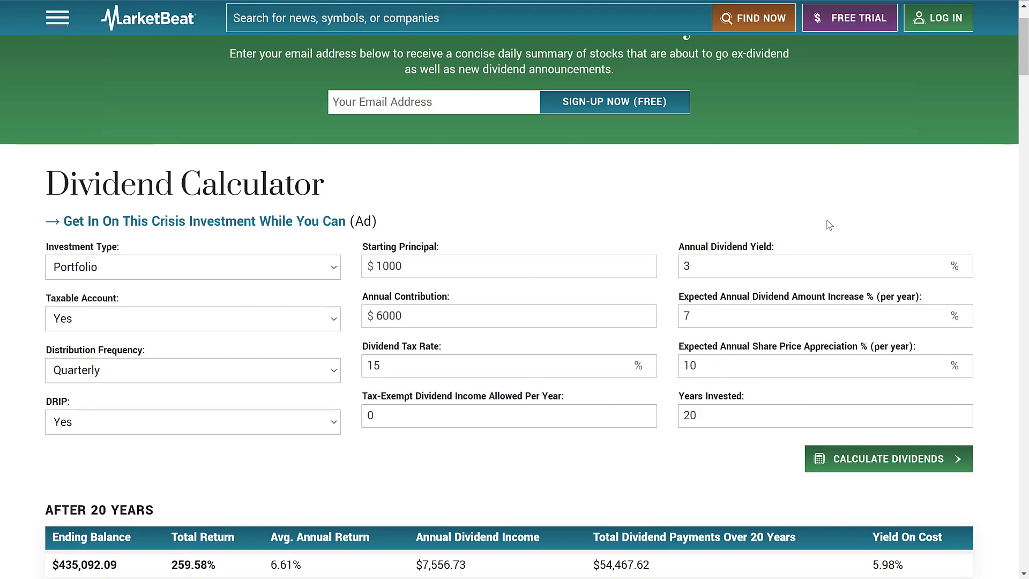
scroll(778, 313, "down", 1)
scroll(693, 354, "down", 2)
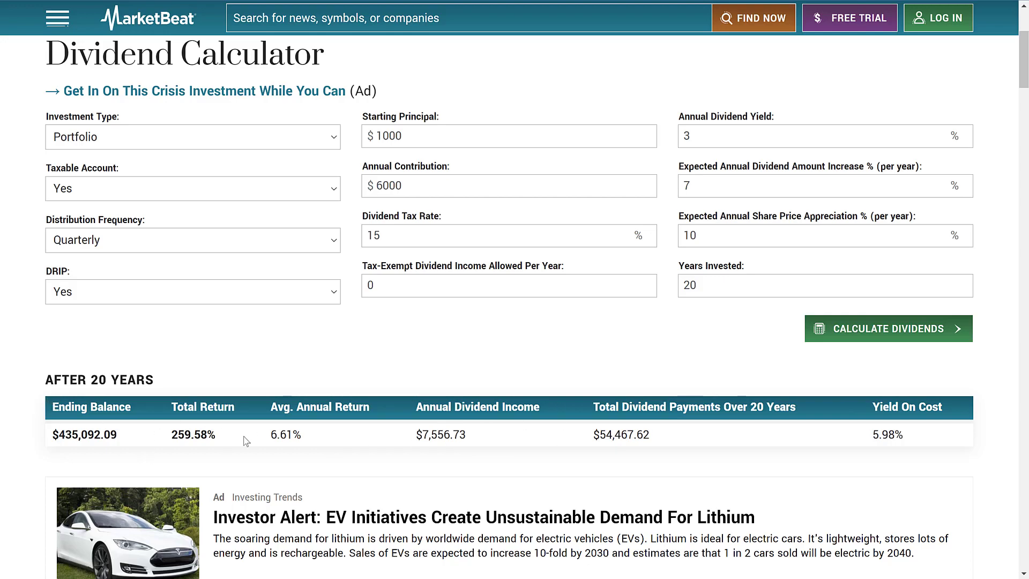
Step: Set Starting Principal to 10000 and Annual Contribution to 12000
left_click(439, 127)
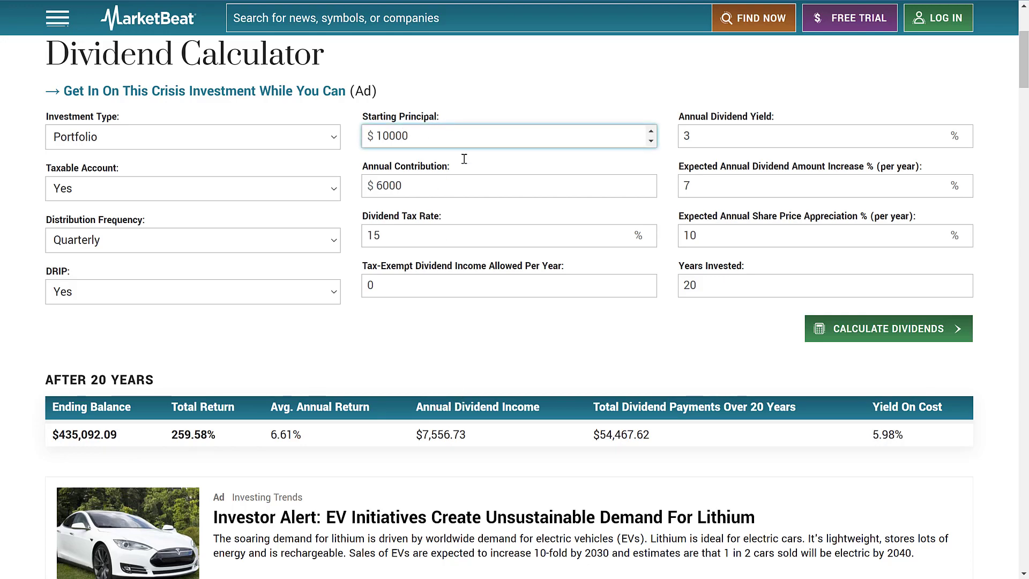
left_click(471, 184)
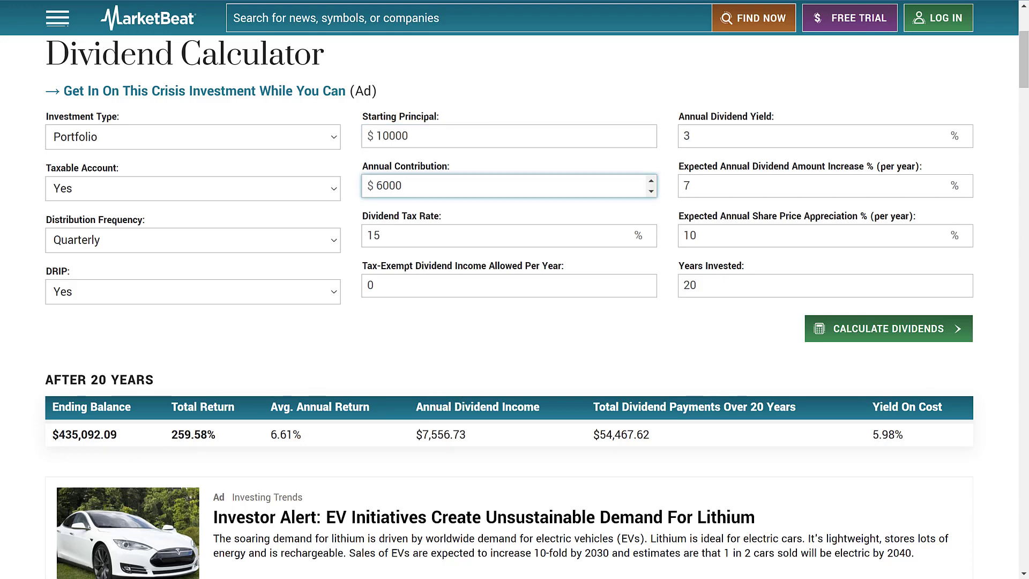
key("BackSpace")
key("BackSpace")
key("BackSpace")
key("BackSpace")
type("12000")
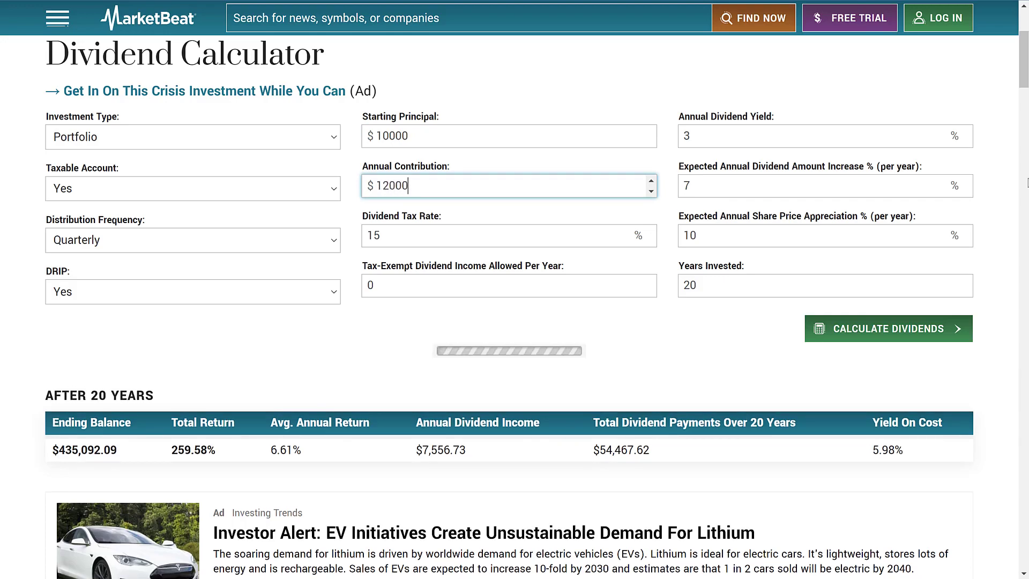
Step: Scroll through the Each Year table of the 20-year projection ending at $947,401.03
scroll(625, 294, "down", 6)
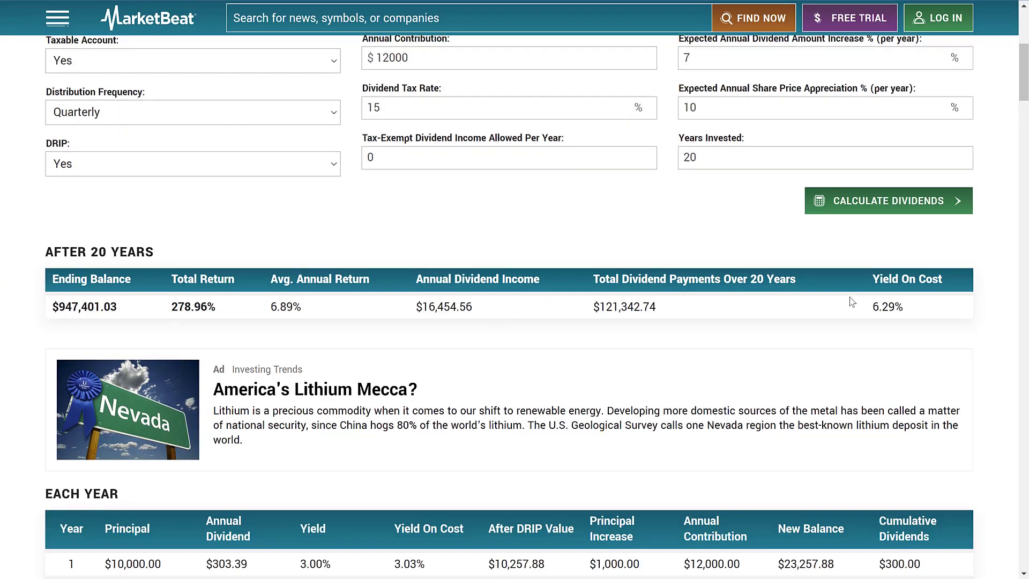
scroll(852, 302, "down", 3)
scroll(875, 292, "down", 4)
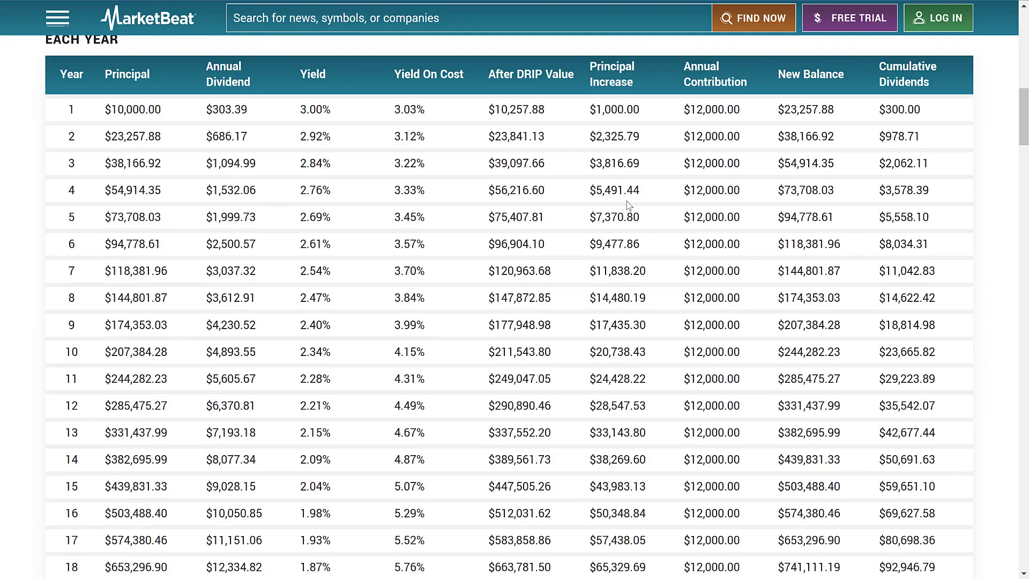
scroll(150, 154, "down", 1)
scroll(150, 153, "up", 3)
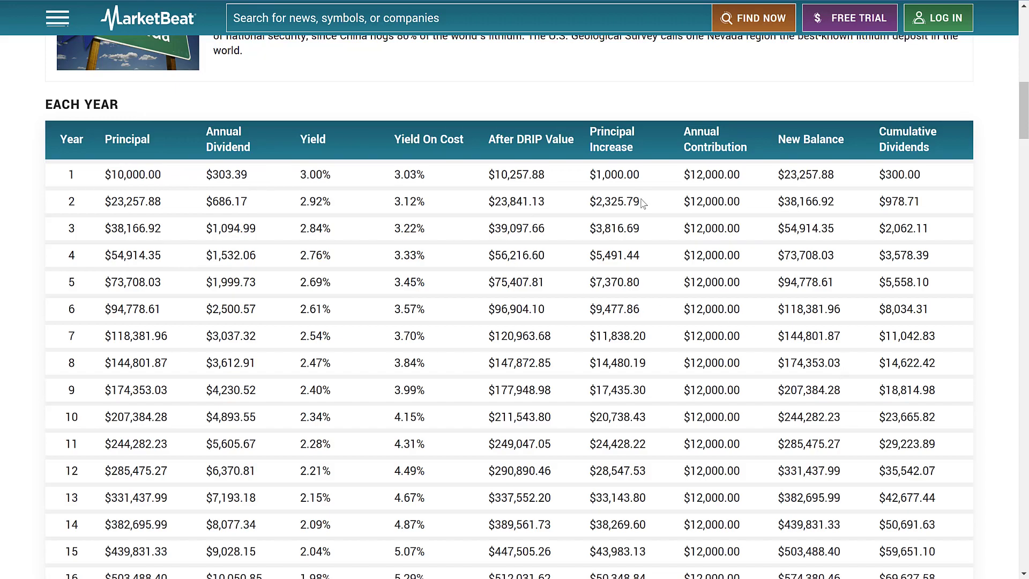
scroll(732, 257, "down", 7)
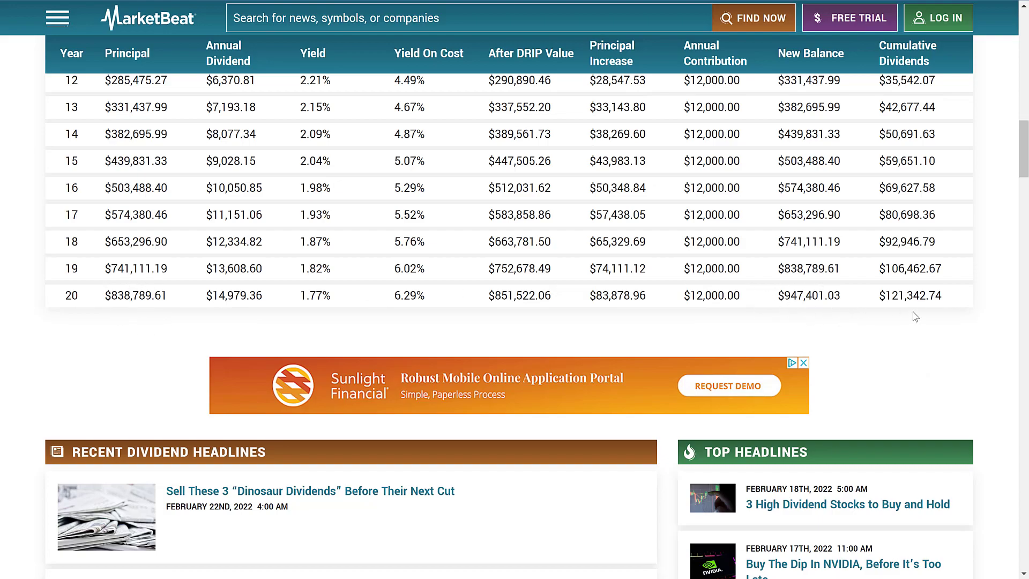
scroll(916, 316, "up", 15)
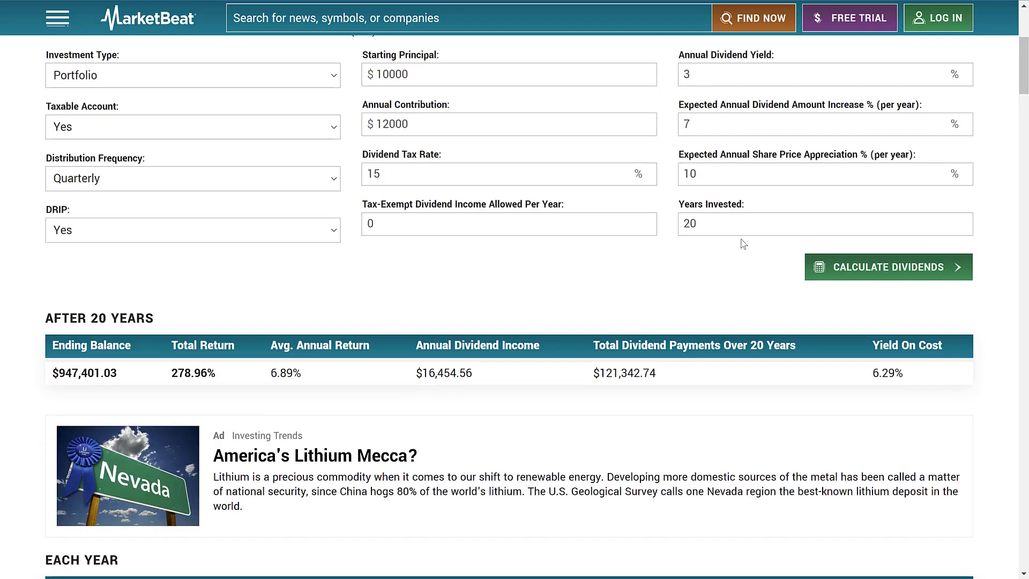
Step: Change Years Invested to 25 and recalculate the dividend projection
left_click(724, 218)
key("BackSpace")
type("5")
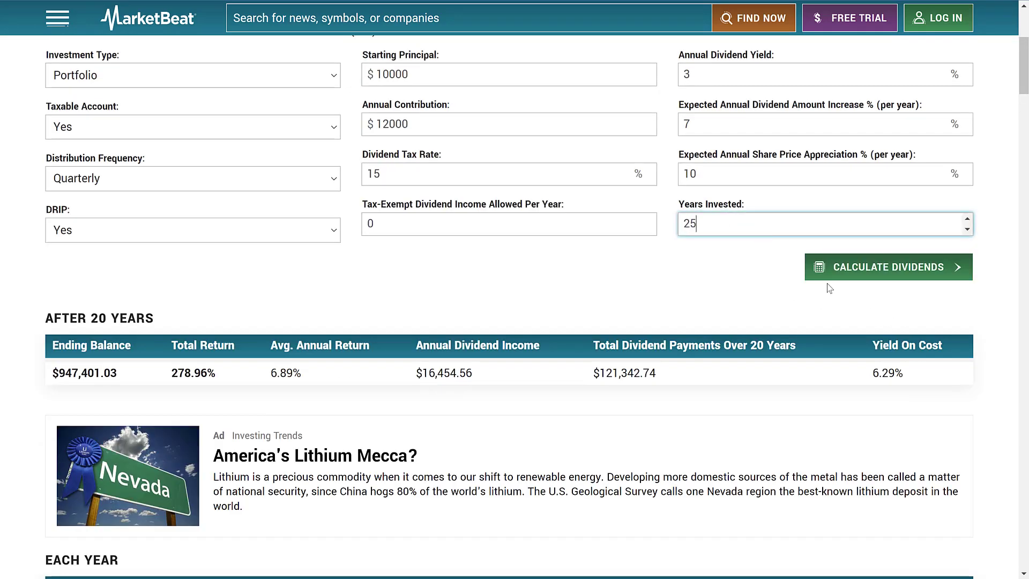
left_click(862, 271)
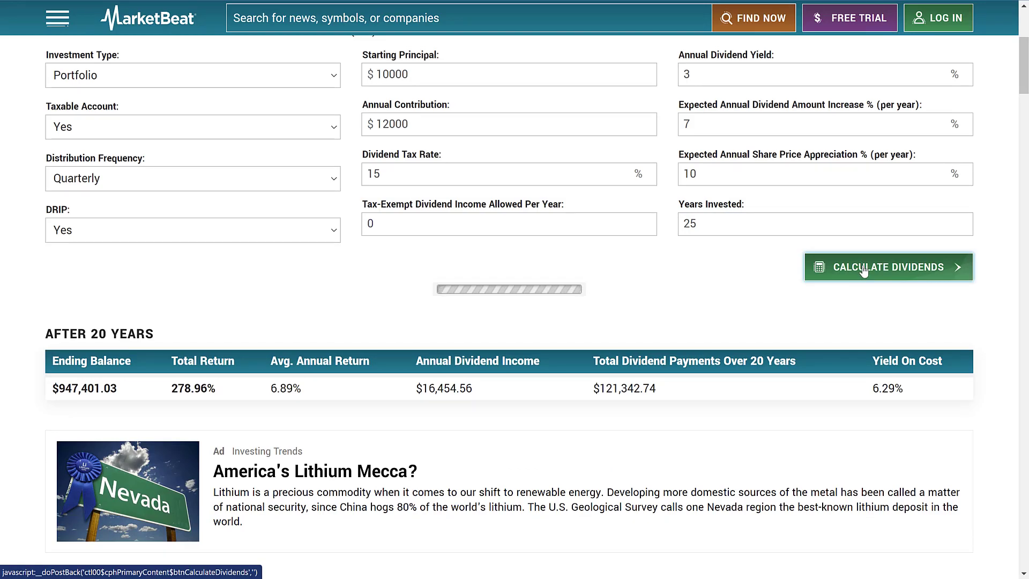
scroll(487, 354, "down", 10)
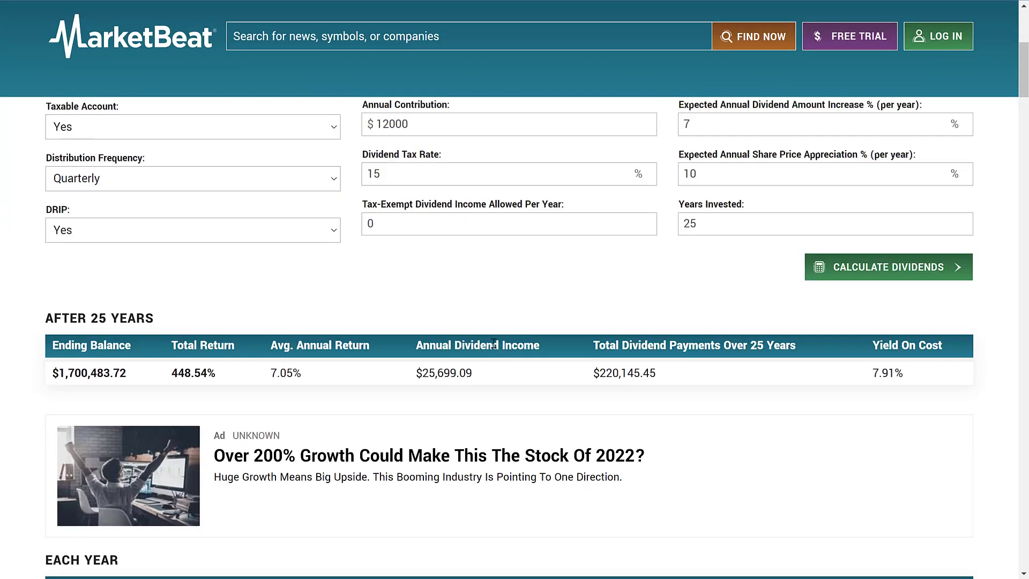
scroll(17, 258, "up", 2)
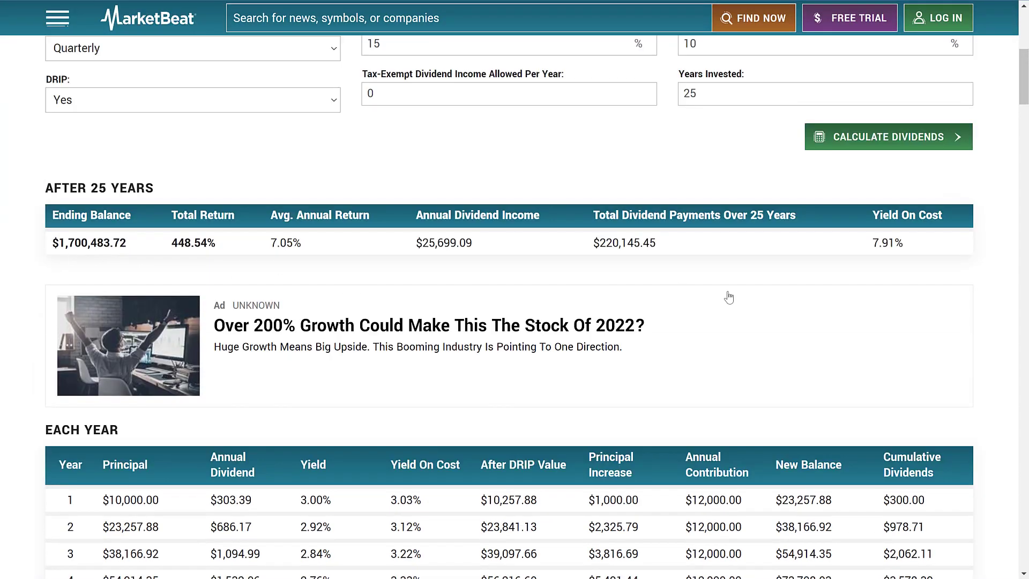
scroll(729, 298, "up", 2)
Step: Change Years Invested to 30 and recalculate, reaching a $2,968,415.32 ending balance
double_click(690, 223)
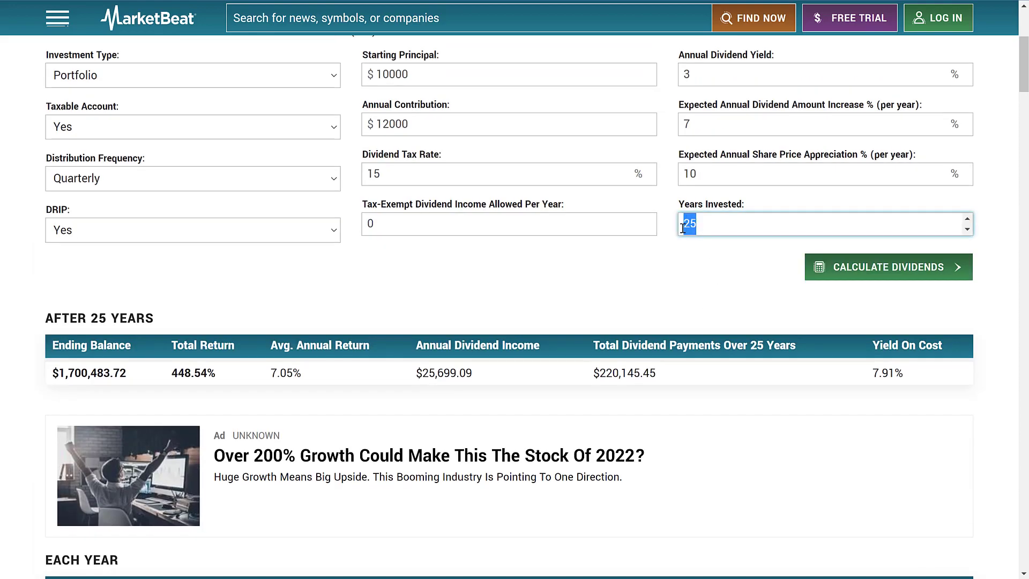
type("30")
left_click(874, 266)
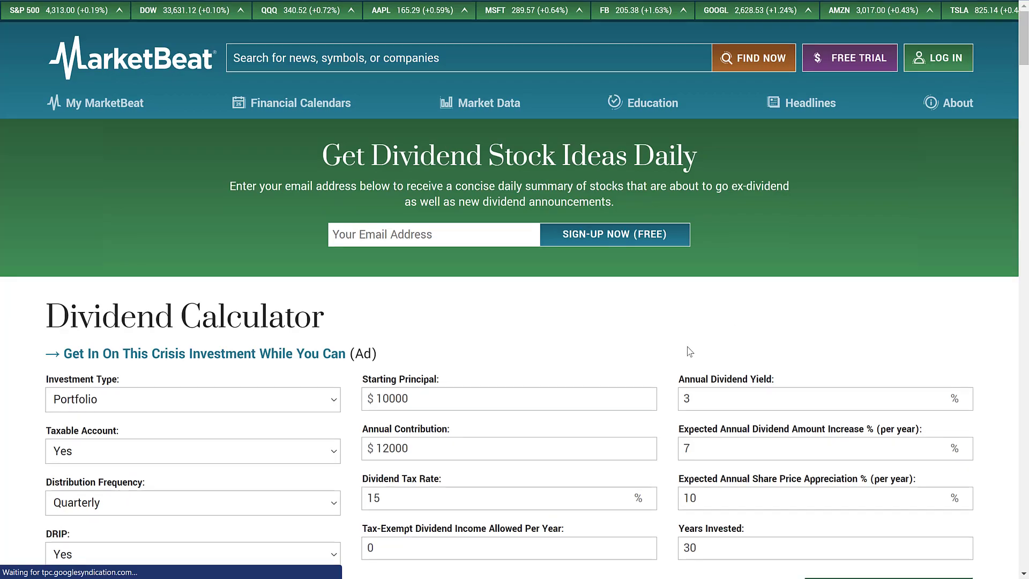
scroll(691, 342, "down", 3)
scroll(697, 349, "down", 3)
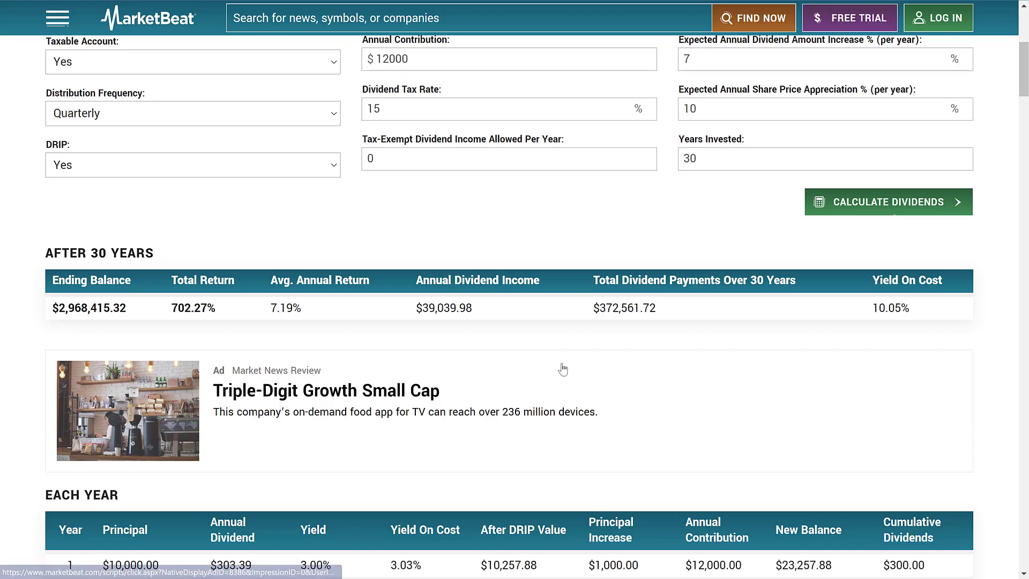
scroll(666, 374, "up", 1)
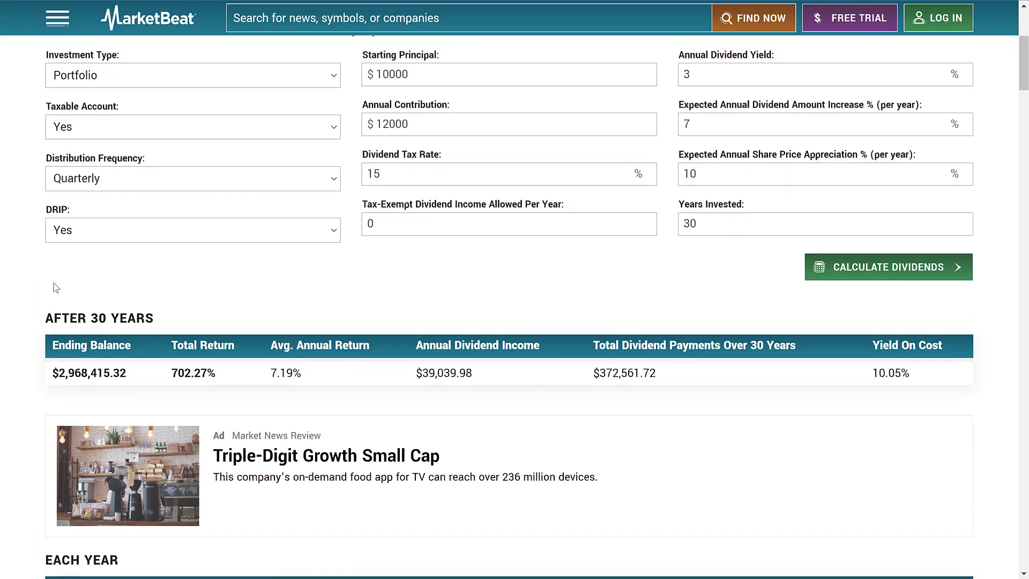
scroll(352, 269, "down", 9)
scroll(748, 306, "down", 9)
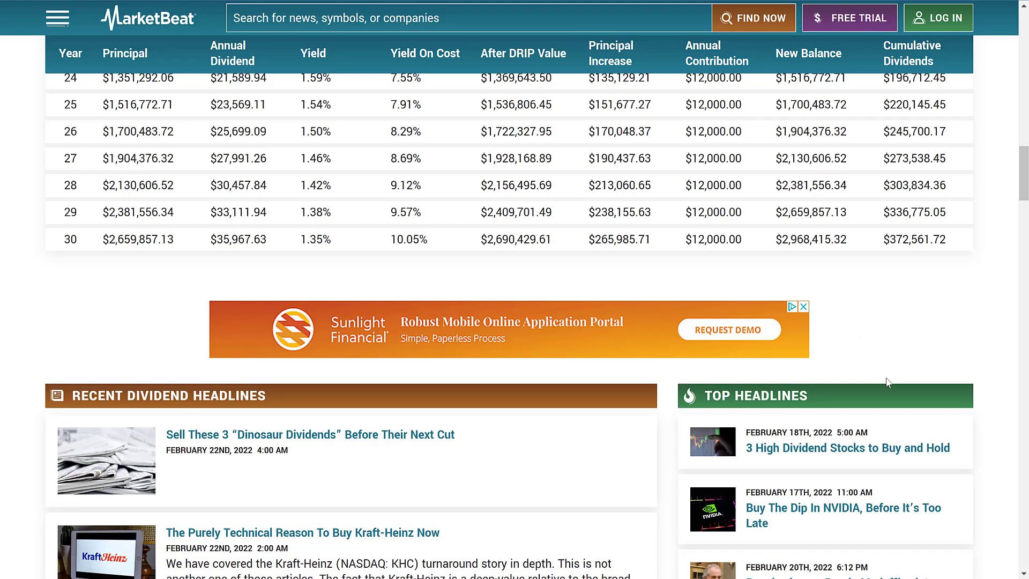
scroll(887, 382, "up", 20)
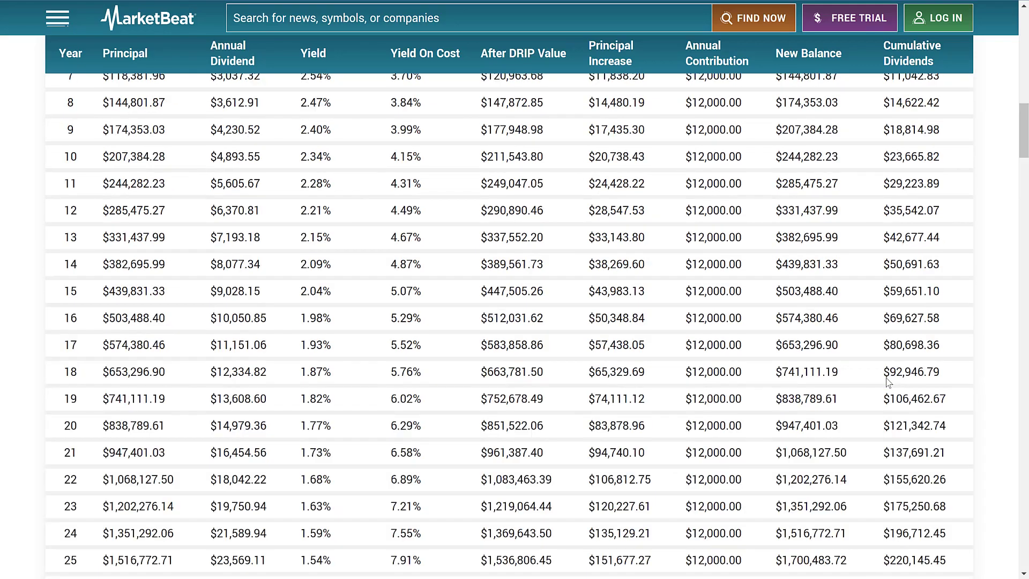
scroll(887, 382, "up", 8)
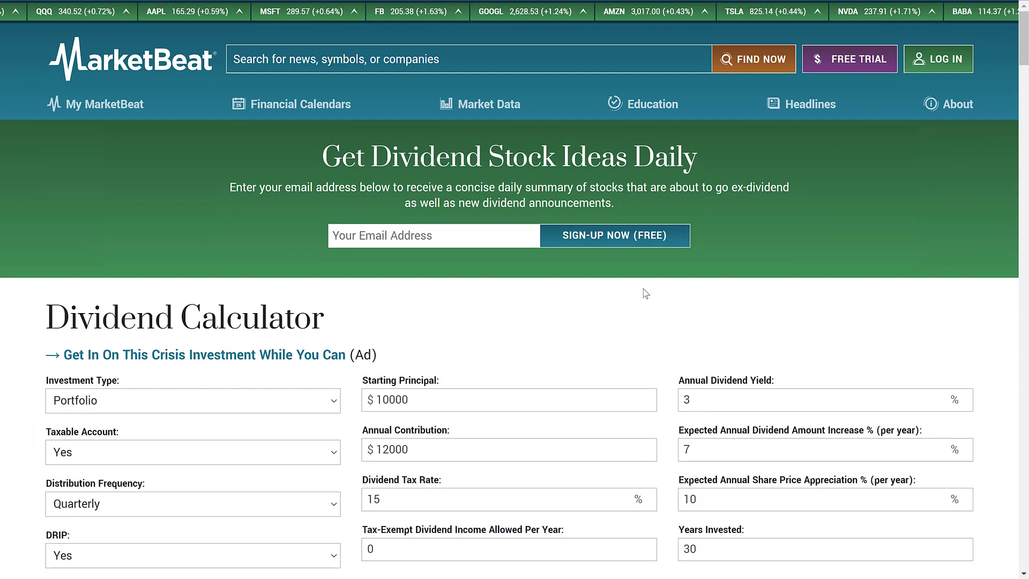